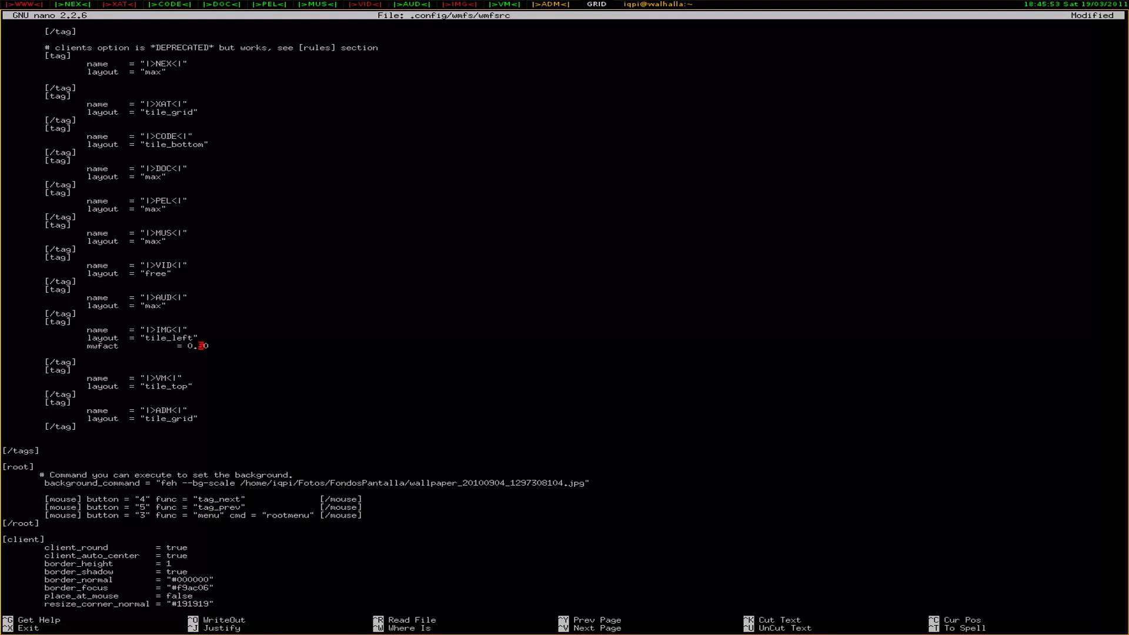
# Set the mwfact value of the IMG tag to 0.15.
pyautogui.press('Right')
pyautogui.press('Right')
pyautogui.press('BackSpace')
pyautogui.press('BackSpace')
pyautogui.write('15')
# Re-enter tile_left as the layout of the IMG tag and save the wmfsrc file.
pyautogui.press('Up')
pyautogui.press('Left')
pyautogui.press('BackSpace')
pyautogui.press('BackSpace')
pyautogui.press('BackSpace')
pyautogui.press('BackSpace')
pyautogui.write('left')
pyautogui.hotkey('ctrl', 'o')
pyautogui.press('Return')
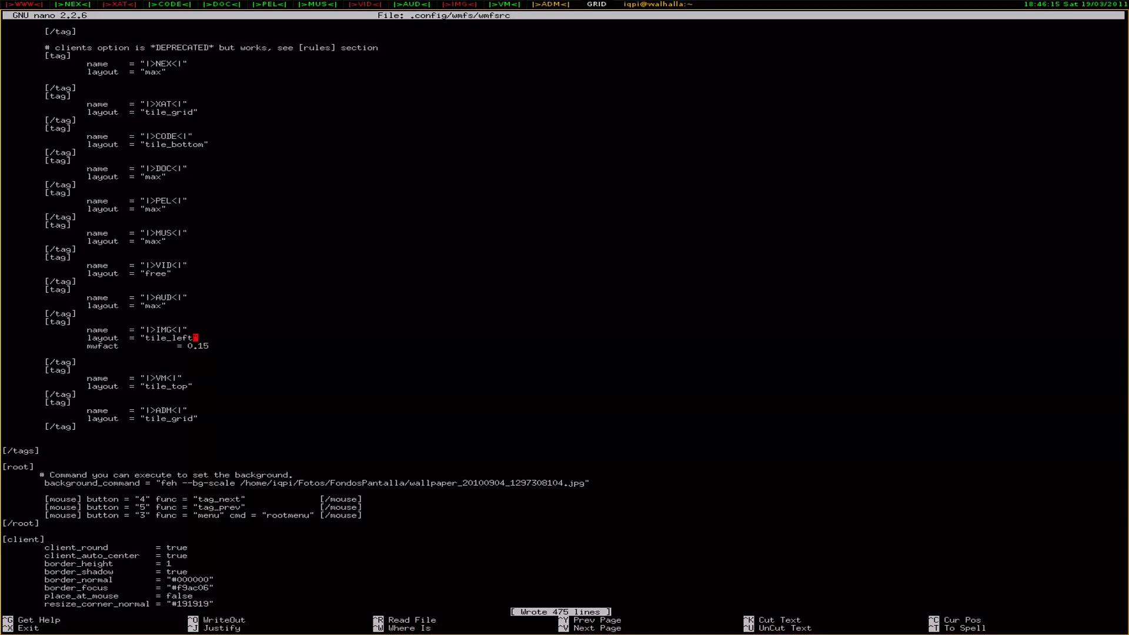
# Inspect how the GIMP windows are tiled on the IMG tag, looking through the ADM and WWW tags as well.
pyautogui.click(460, 3)
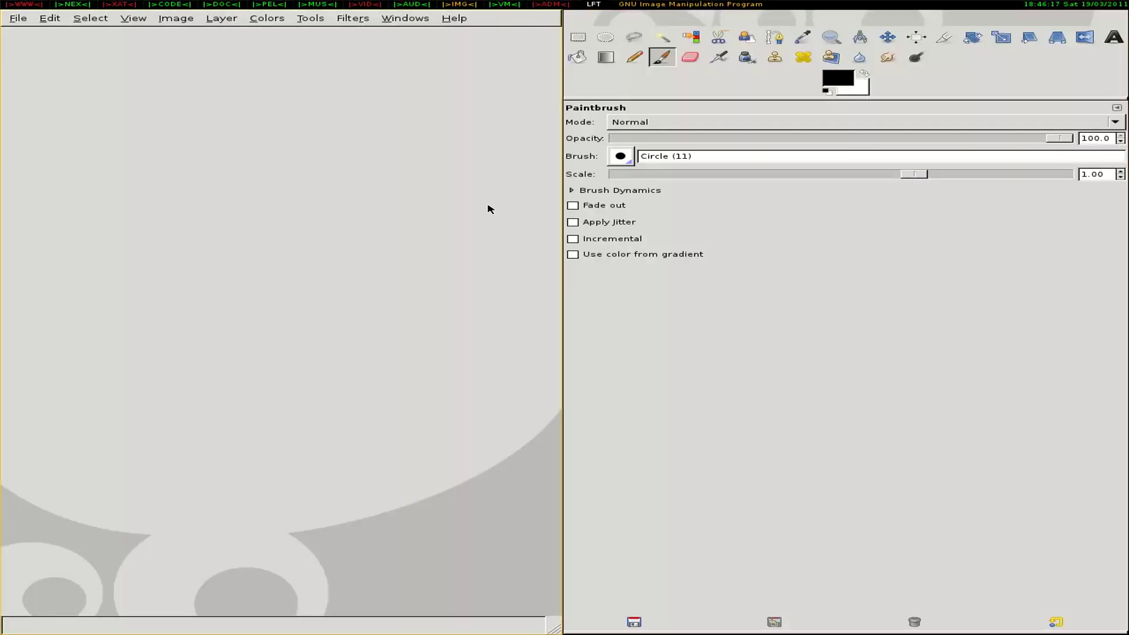
pyautogui.press('super+Left')
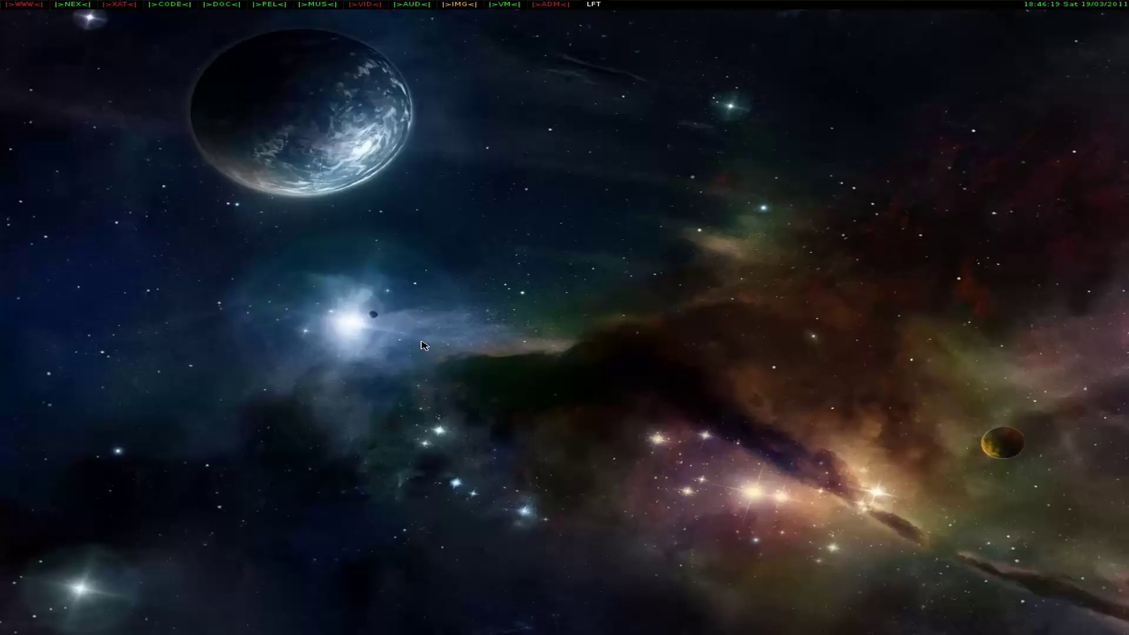
pyautogui.click(536, 3)
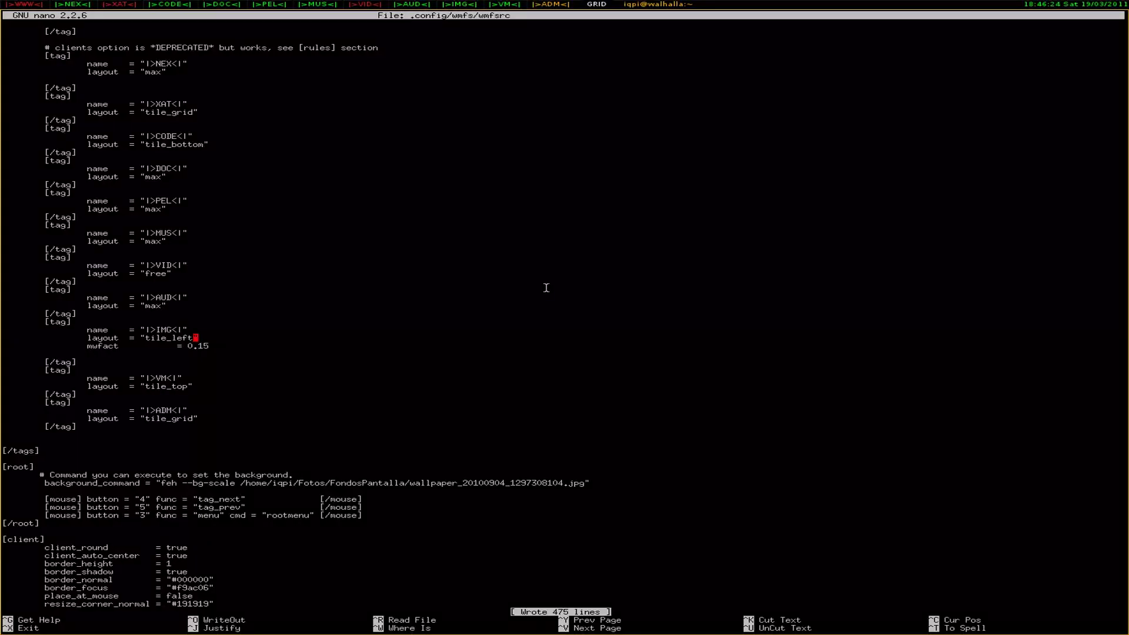
pyautogui.press('super+Right')
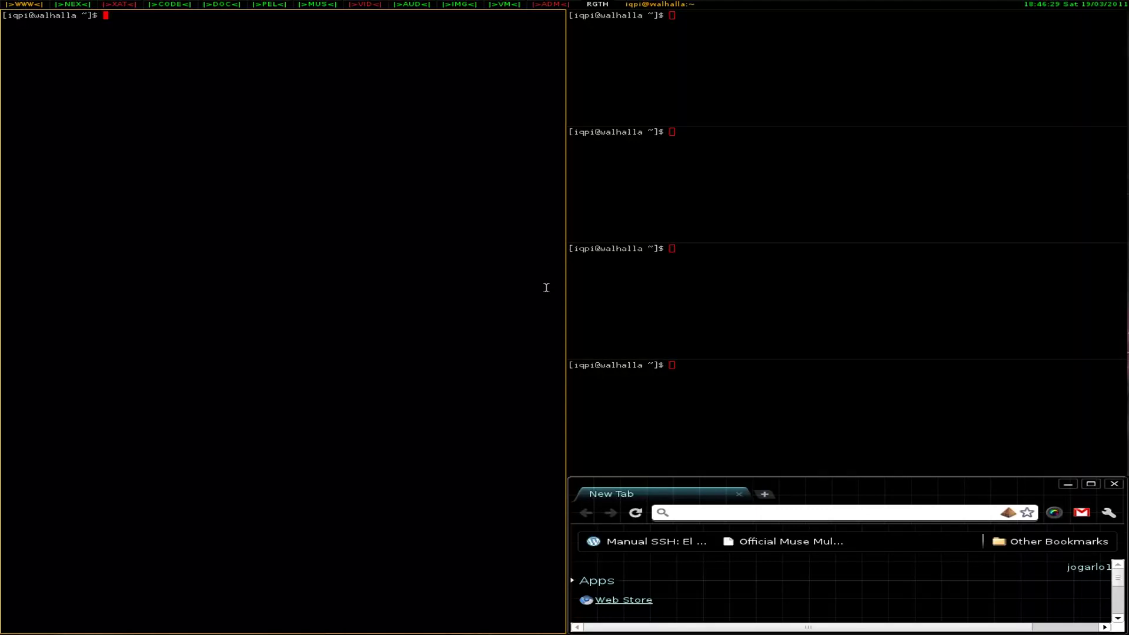
pyautogui.press('super+Right')
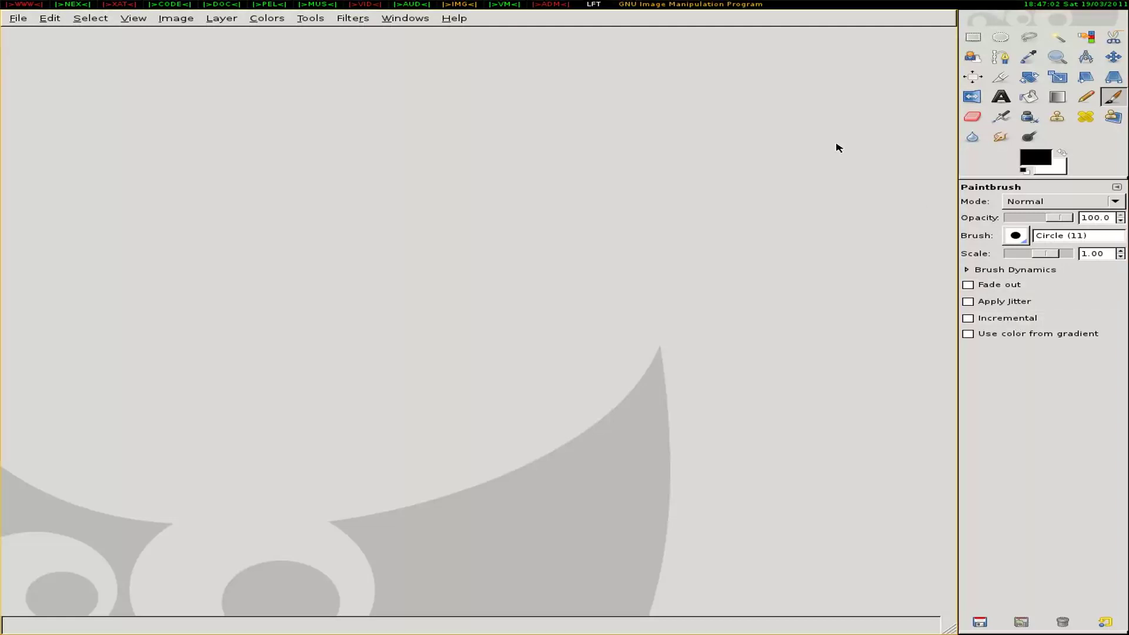
# Return to the wmfsrc file on the ADM tag and change the IMG tag's layout to tile_right.
pyautogui.click(541, 5)
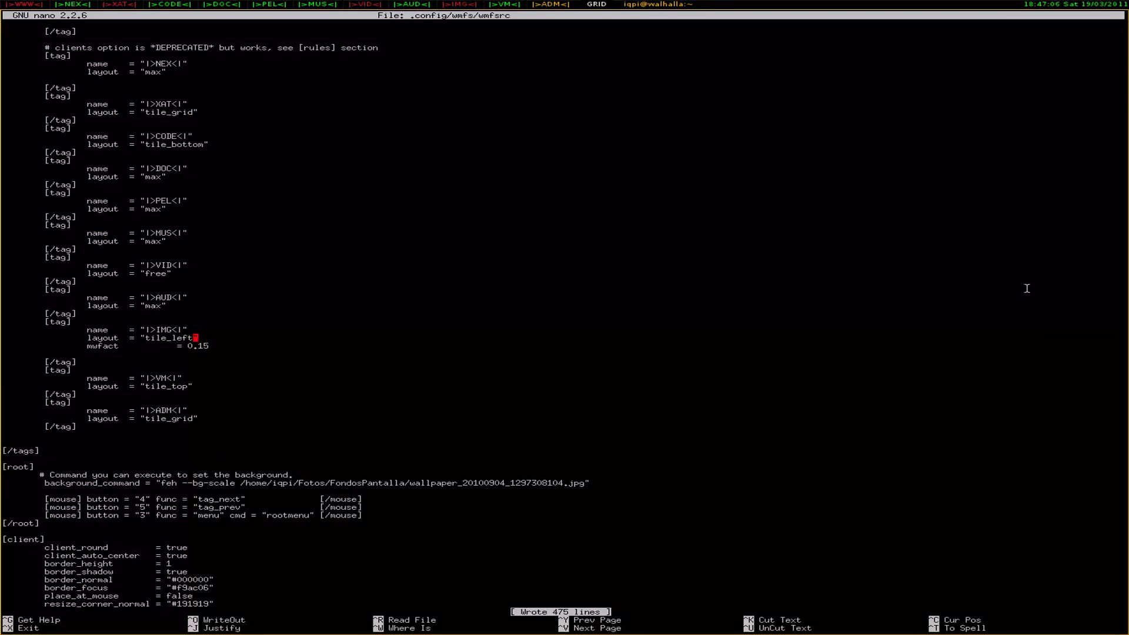
pyautogui.press('BackSpace')
pyautogui.press('BackSpace')
pyautogui.press('BackSpace')
pyautogui.press('BackSpace')
pyautogui.write('fri')
pyautogui.write('gh')
pyautogui.write('t')
pyautogui.press('BackSpace')
pyautogui.press('BackSpace')
pyautogui.press('BackSpace')
pyautogui.press('BackSpace')
pyautogui.press('BackSpace')
pyautogui.press('BackSpace')
pyautogui.write('right')
# Set the IMG tag's mwfact to 0.10 and save the wmfsrc file.
pyautogui.press('BackSpace')
pyautogui.write('0')
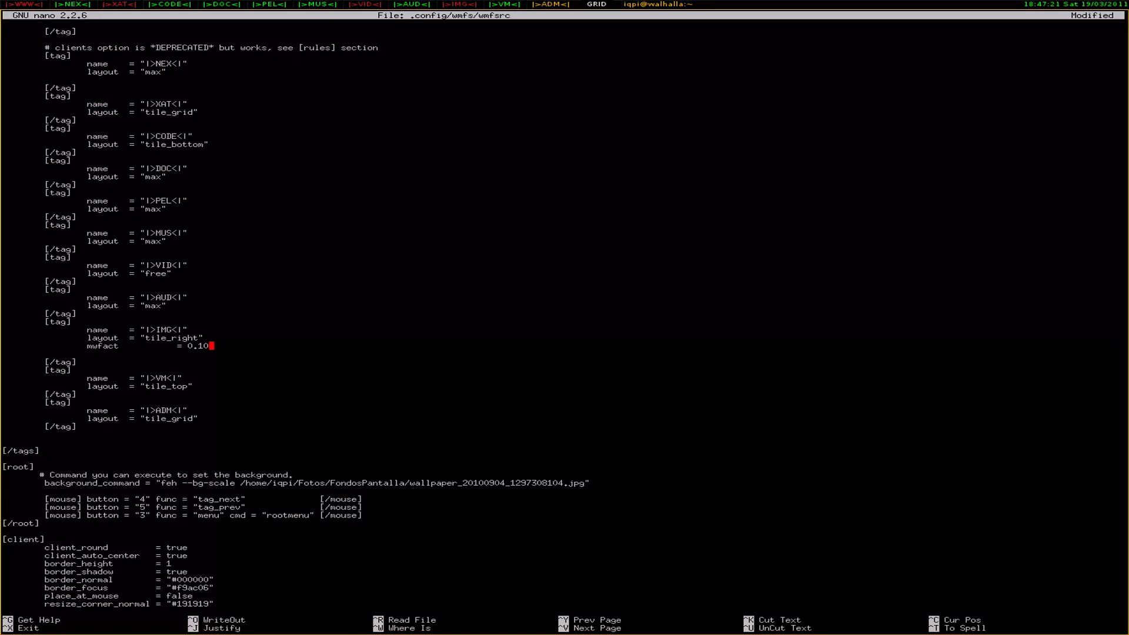
pyautogui.hotkey('ctrl', 'o')
pyautogui.press('Return')
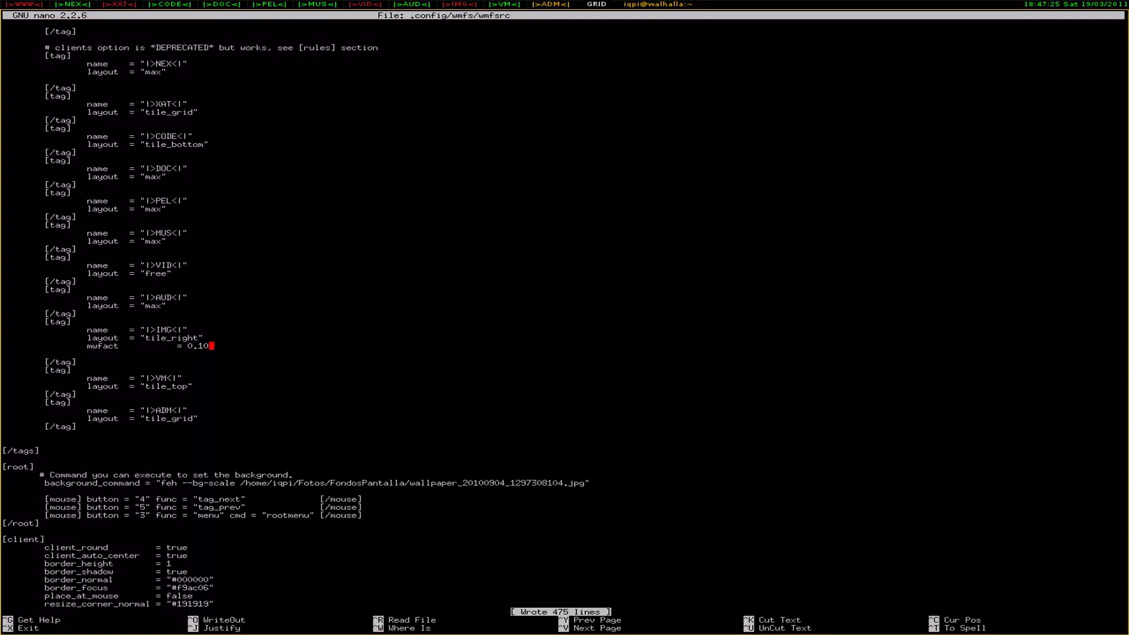
# Go through the IMG, ADM and WWW tags and examine the tiling of the GIMP windows on the IMG tag.
pyautogui.click(462, 4)
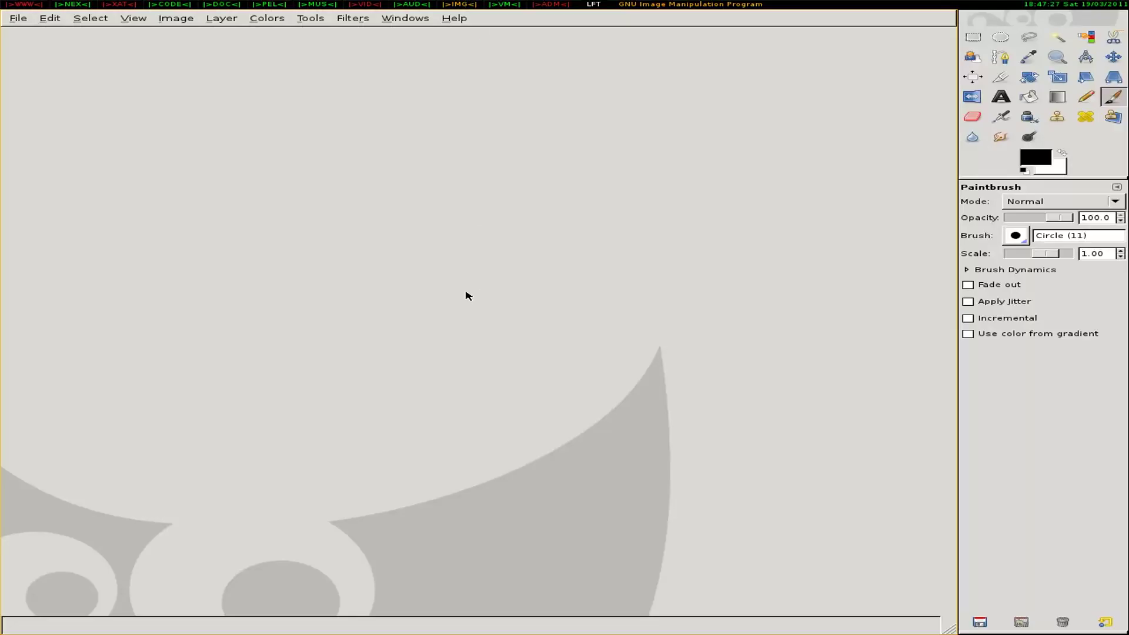
pyautogui.hotkey('ctrl', 'Right')
pyautogui.hotkey('ctrl', 'Right')
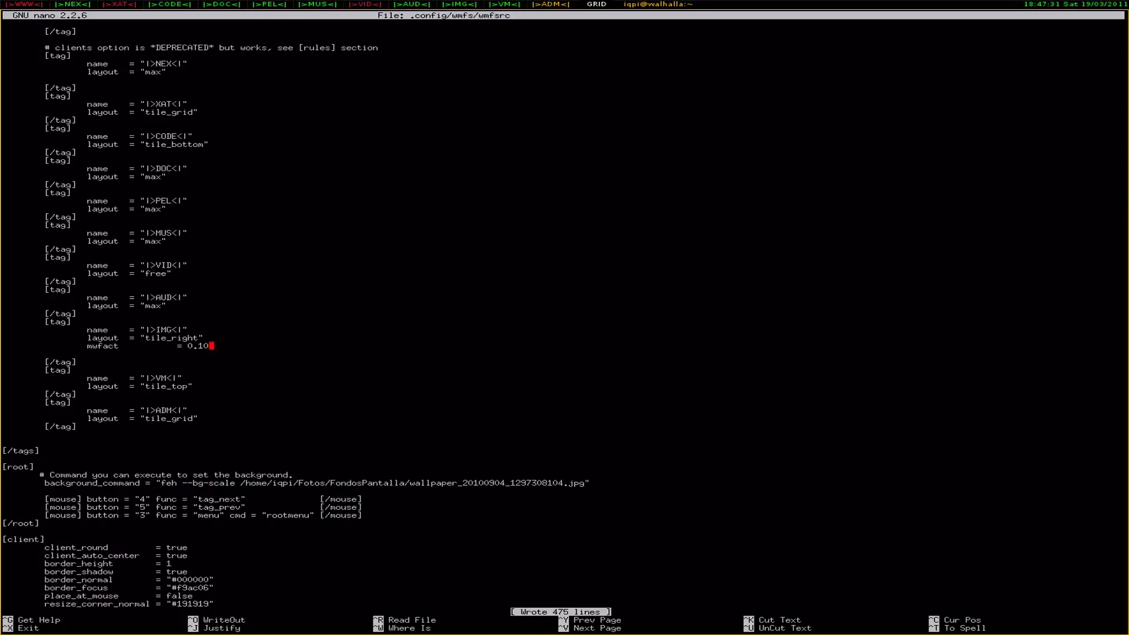
pyautogui.hotkey('ctrl', 'Right')
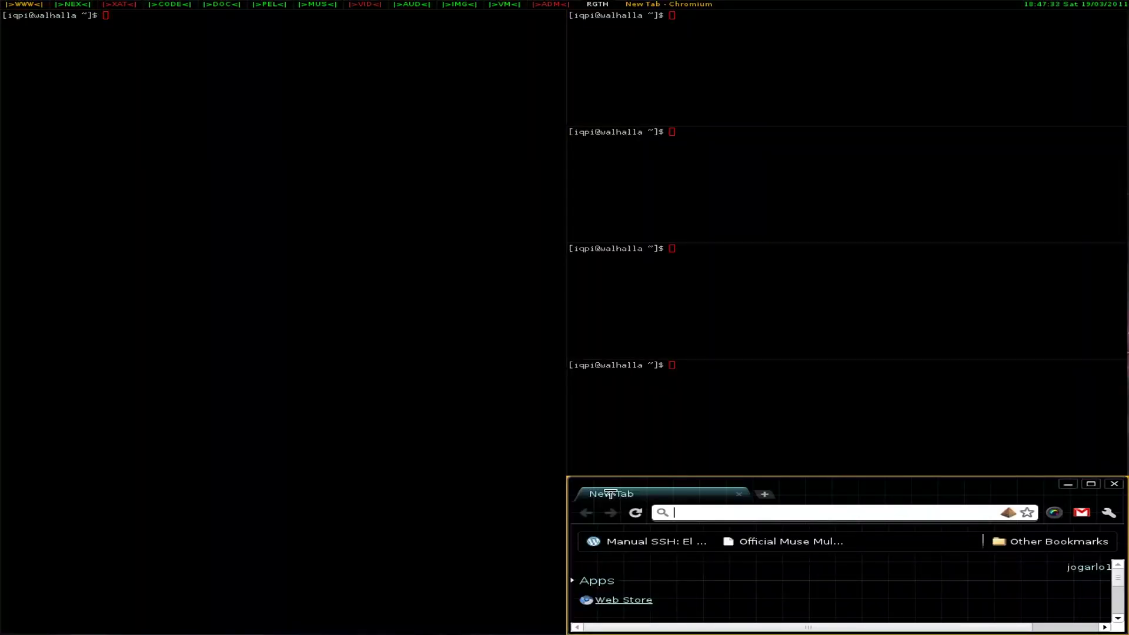
pyautogui.hotkey('ctrl', 'Right')
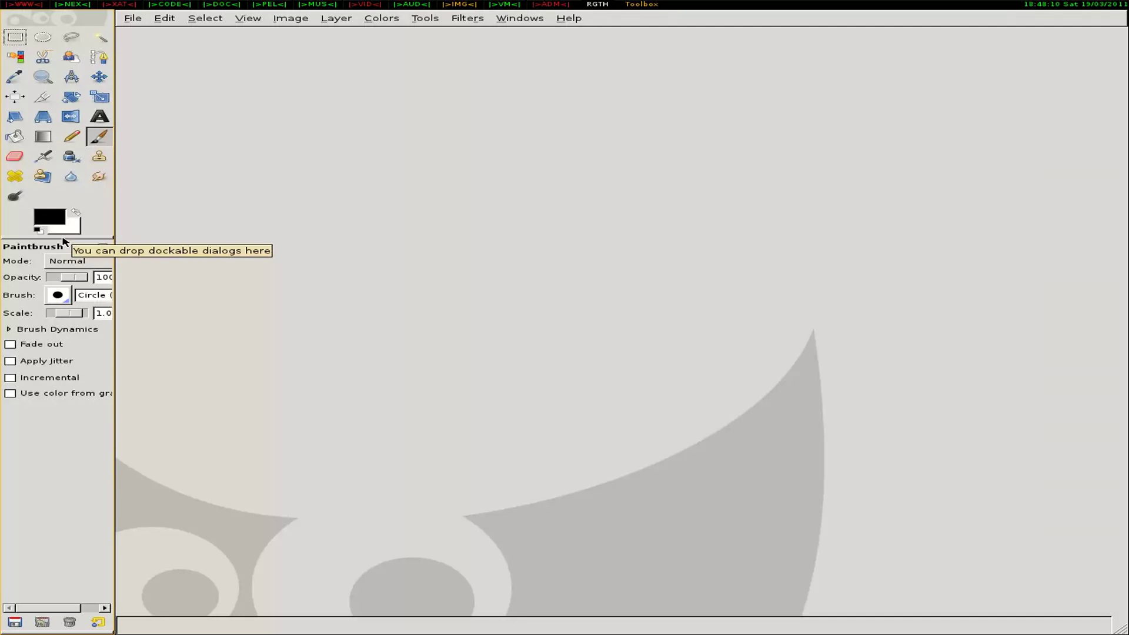
# Create a new 640 × 400 pixel image in GIMP and paint a black looping scribble across it.
pyautogui.click(132, 18)
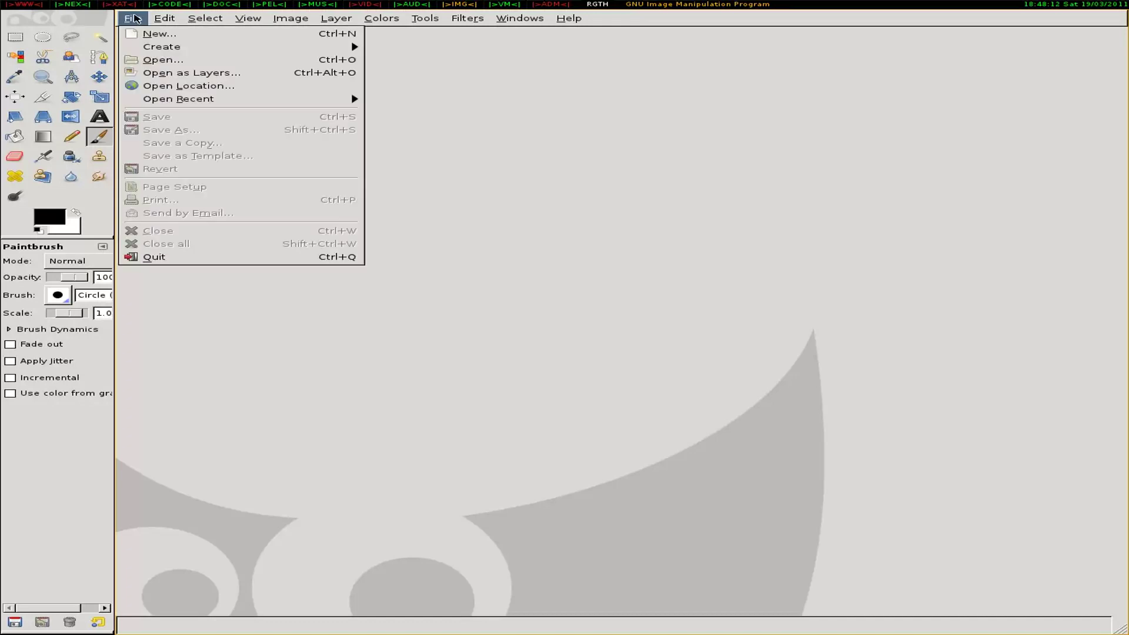
pyautogui.click(144, 33)
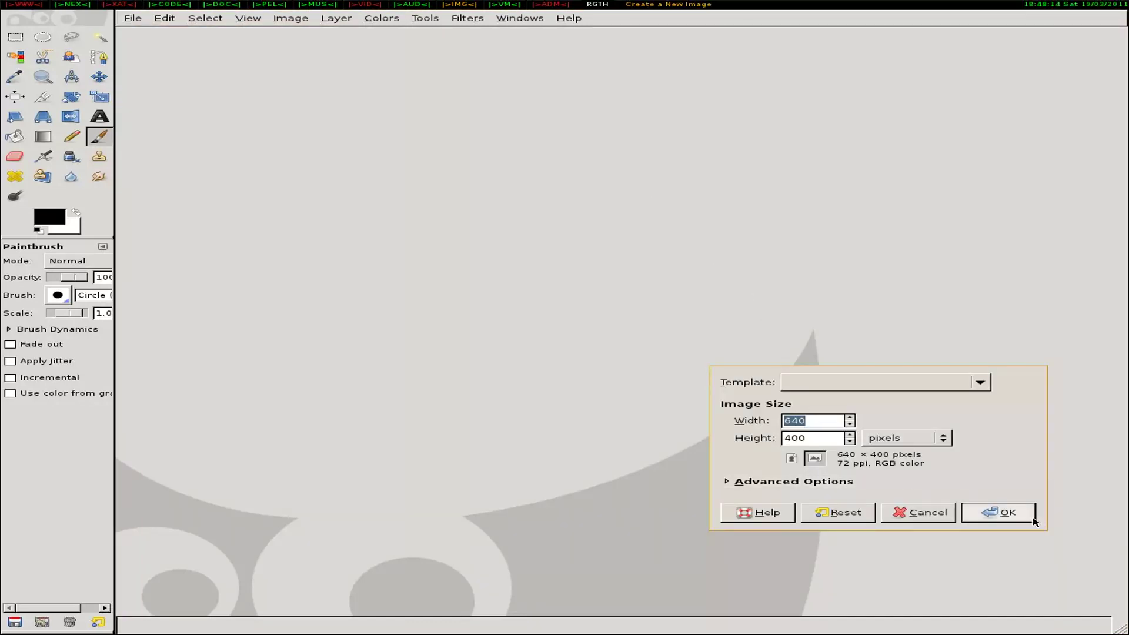
pyautogui.click(998, 513)
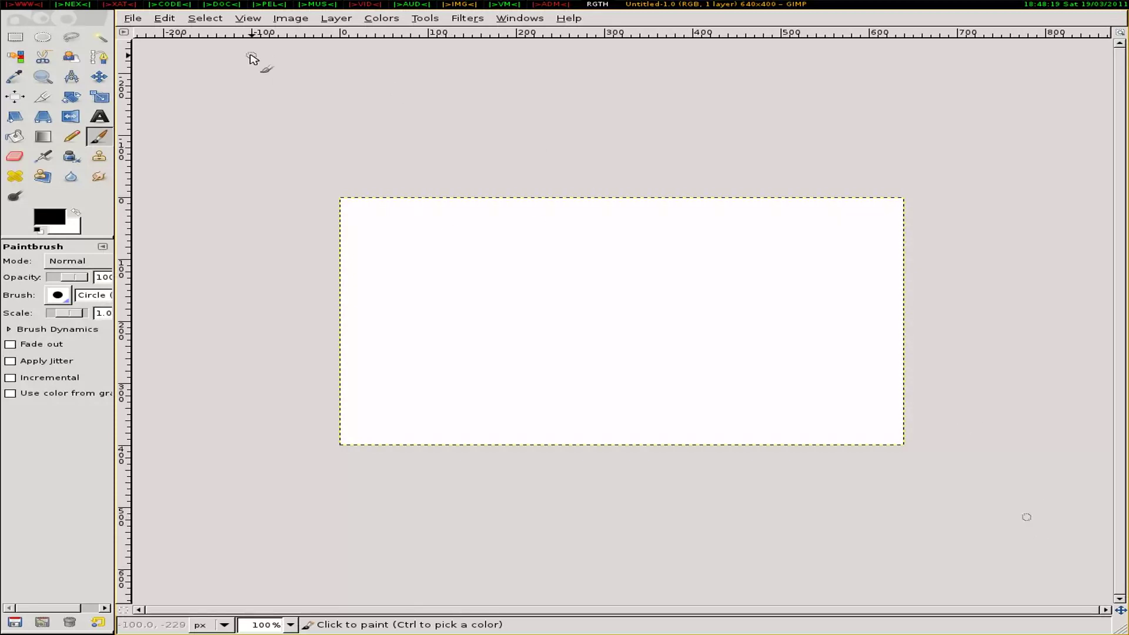
pyautogui.moveTo(403, 286)
pyautogui.mouseDown()
pyautogui.moveTo(649, 286)
pyautogui.moveTo(760, 346)
pyautogui.moveTo(582, 360)
pyautogui.moveTo(686, 330)
pyautogui.moveTo(729, 340)
pyautogui.mouseUp()
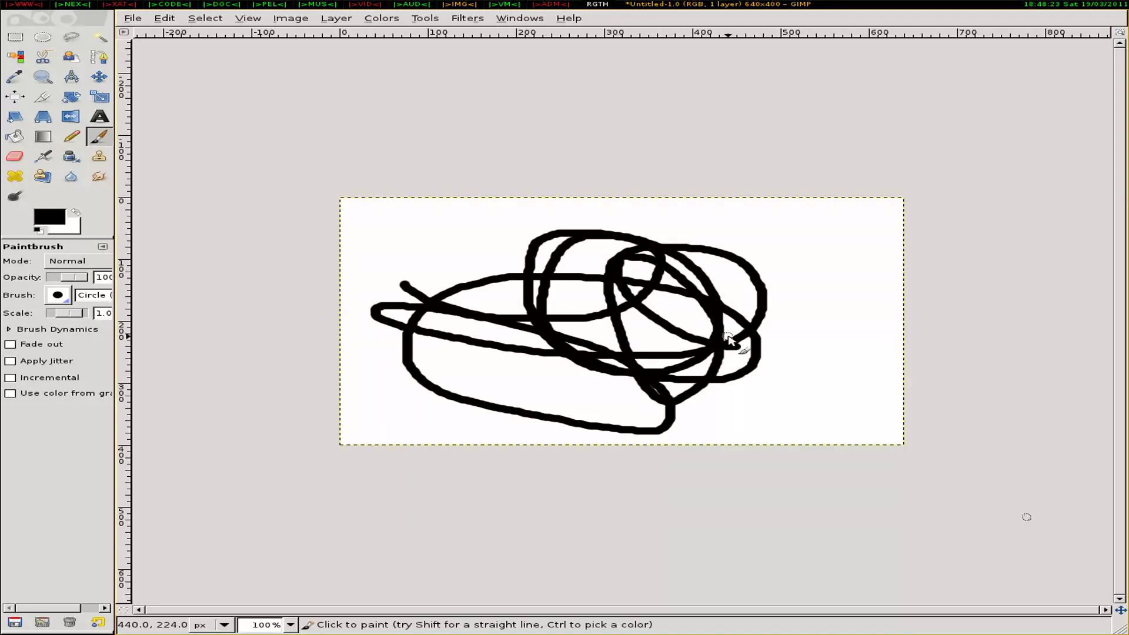
# Create a second 640 × 400 pixel image in GIMP.
pyautogui.click(134, 18)
pyautogui.click(154, 30)
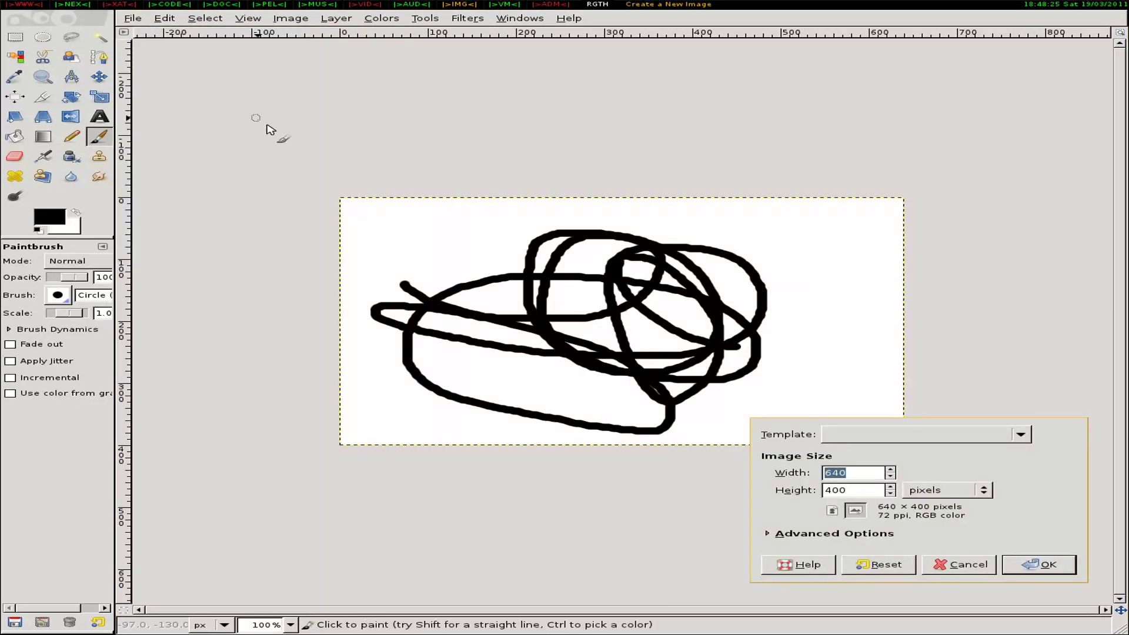
pyautogui.click(1019, 558)
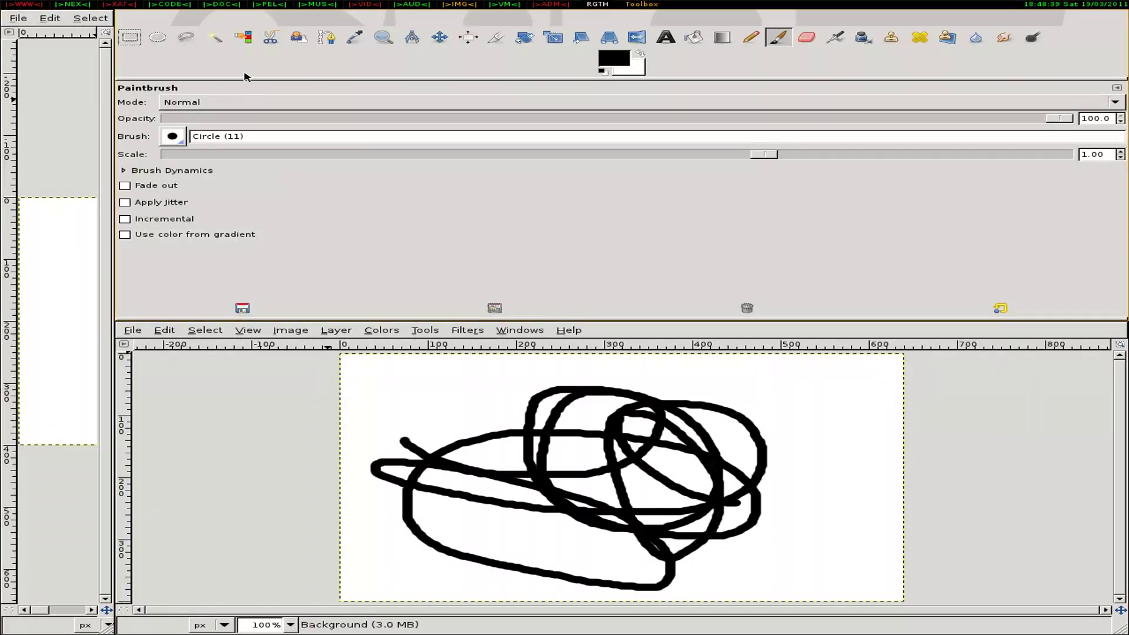
# Review the wmfsrc file, switch the IMG tag to the GRID layout, and paint a looping scribble on the blank second image.
pyautogui.click(542, 5)
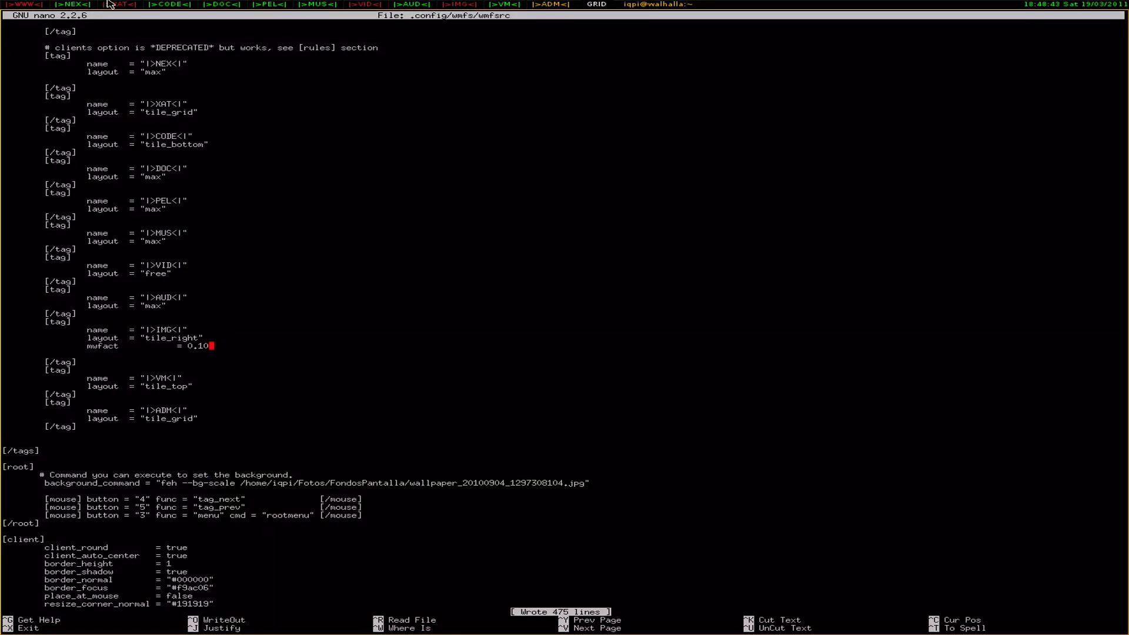
pyautogui.click(459, 4)
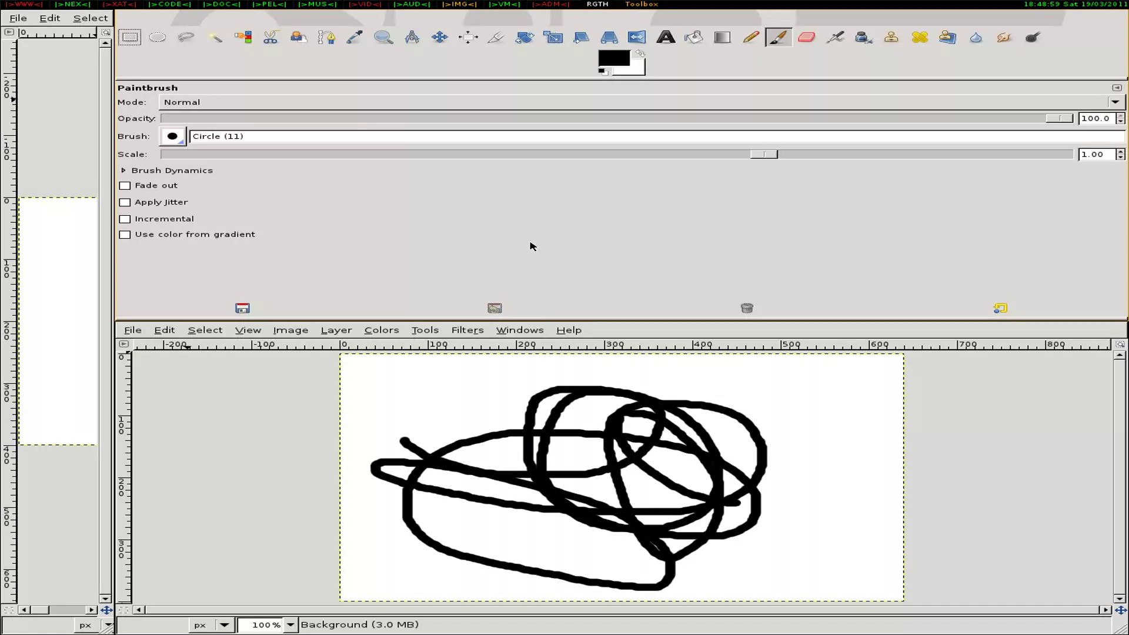
pyautogui.press('super+space')
pyautogui.press('super+space')
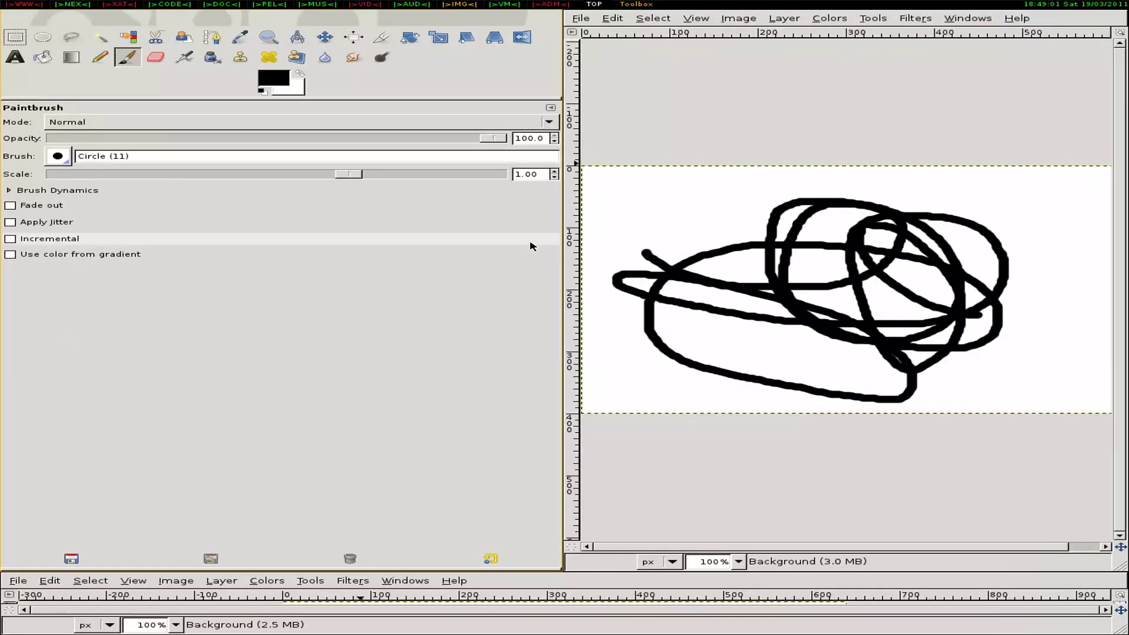
pyautogui.press('super+space')
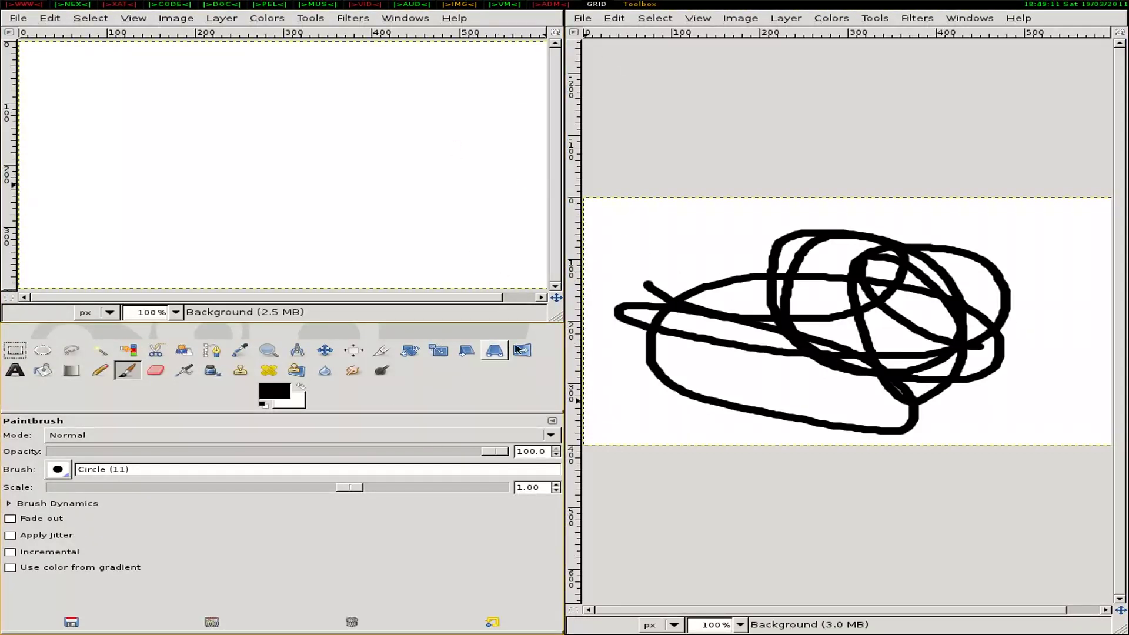
pyautogui.moveTo(291, 230)
pyautogui.mouseDown()
pyautogui.moveTo(204, 114)
pyautogui.moveTo(273, 106)
pyautogui.mouseUp()
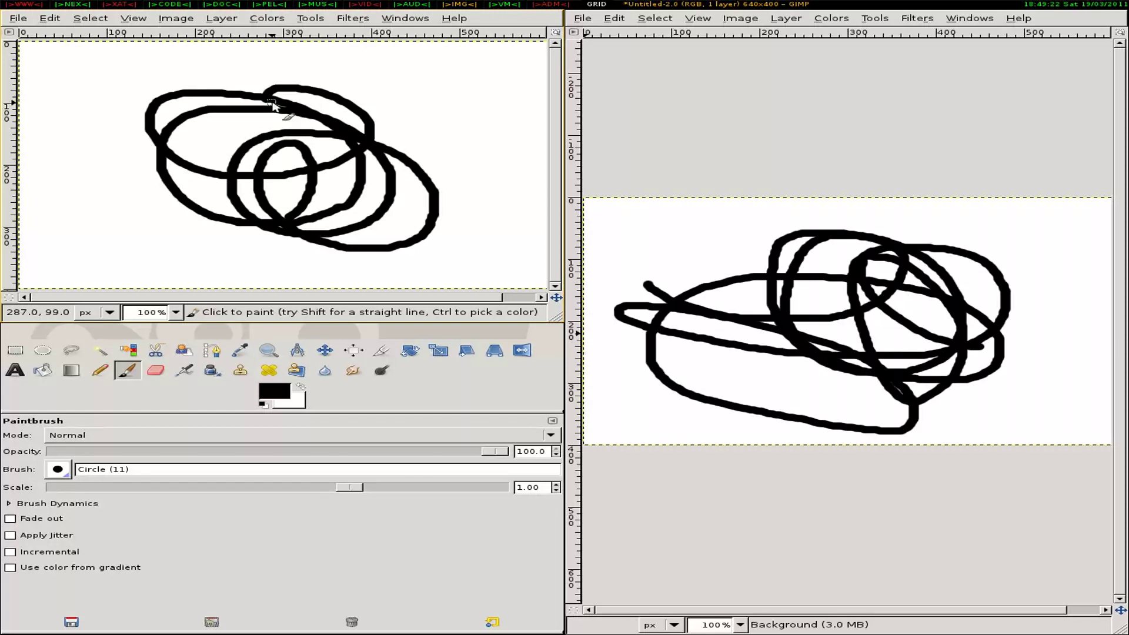
# Cycle the IMG tag's layout through MRR-V to MRR-H and enlarge the second image's window.
pyautogui.press('super+space')
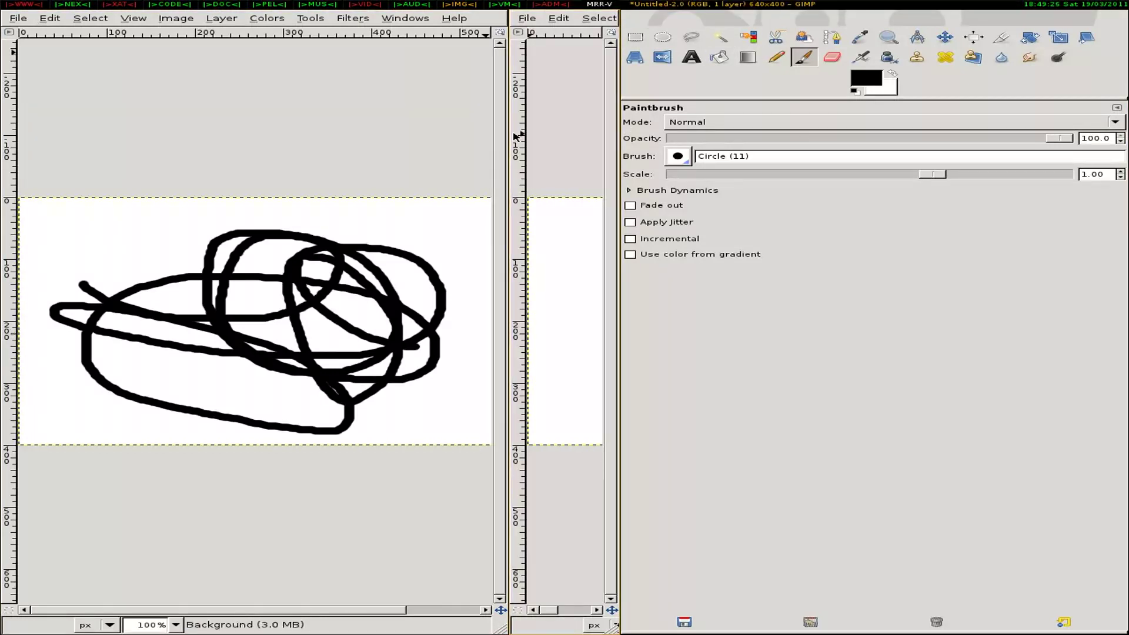
pyautogui.press('super+space')
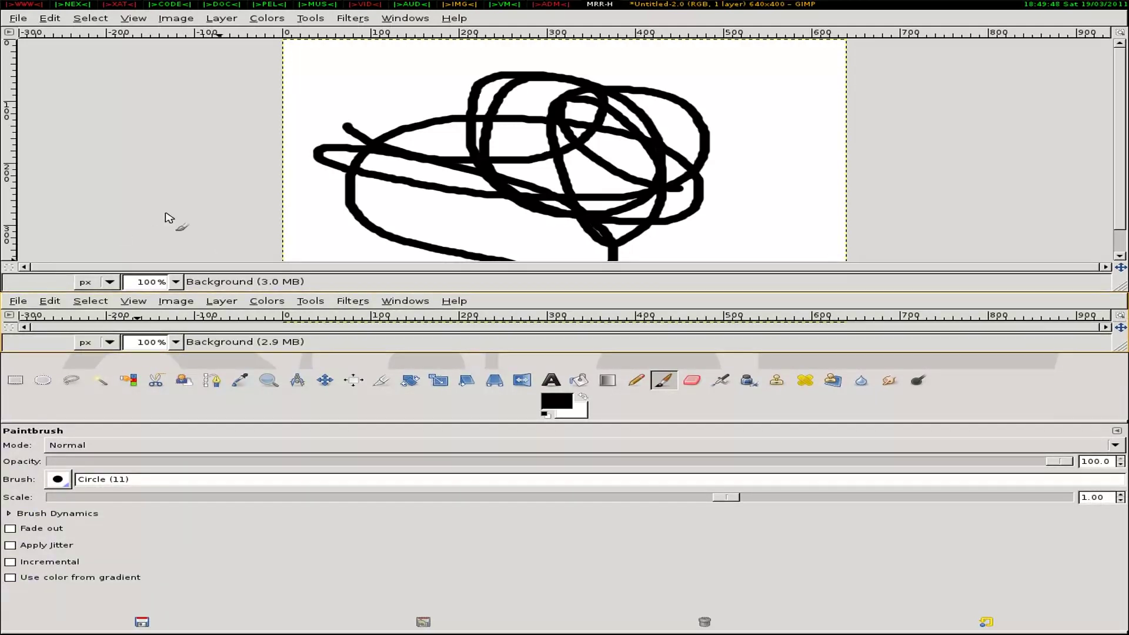
pyautogui.hotkey('alt', 'h')
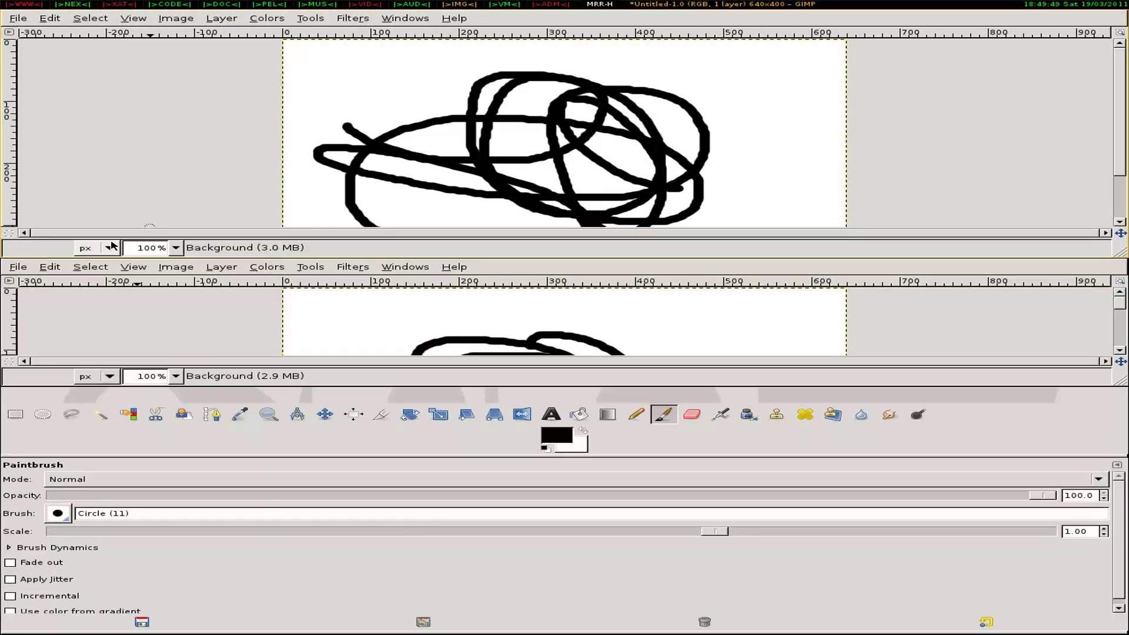
pyautogui.hotkey('alt', 'h')
pyautogui.hotkey('alt', 'h')
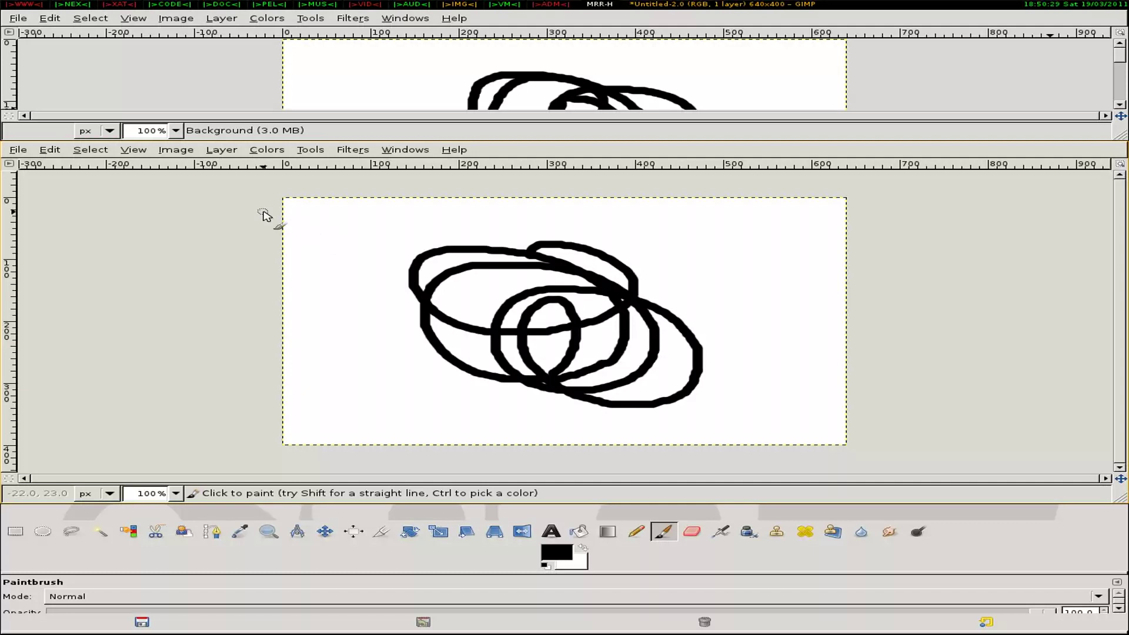
# Go back to the wmfsrc file on the ADM tag and examine the tag definitions and general tag settings above them.
pyautogui.press('super+Right')
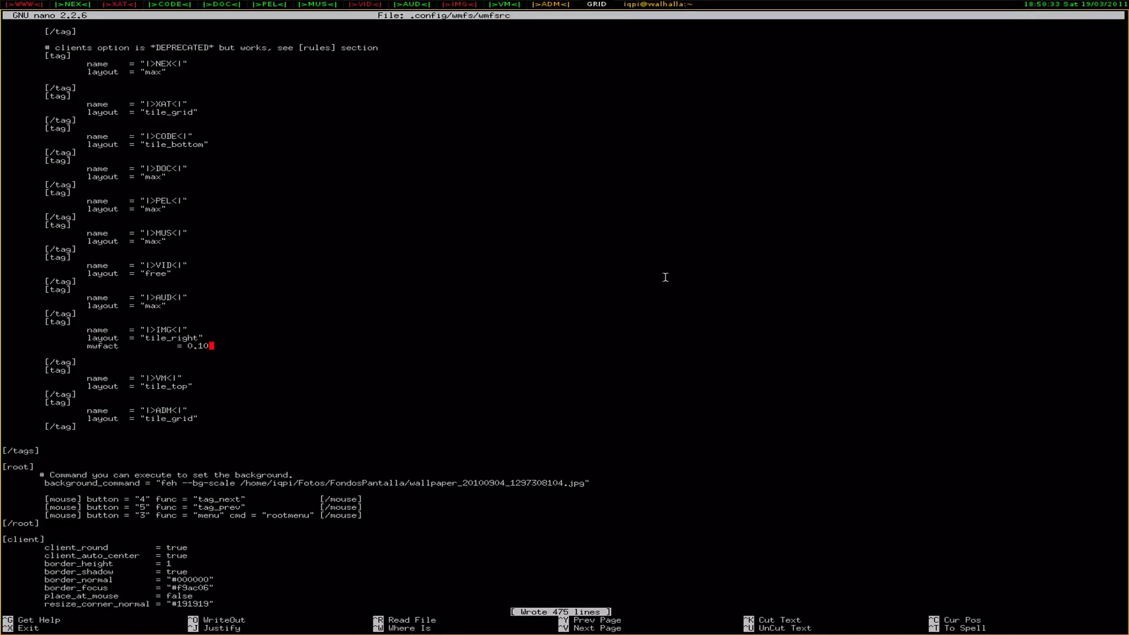
pyautogui.press('Down')
pyautogui.press('Down')
pyautogui.press('Down')
pyautogui.press('Down')
pyautogui.press('Down')
pyautogui.press('Down')
pyautogui.press('Down')
pyautogui.press('Down')
pyautogui.press('Down')
pyautogui.press('Down')
pyautogui.press('Down')
pyautogui.press('Down')
pyautogui.press('Down')
pyautogui.press('Down')
pyautogui.press('Down')
pyautogui.press('Up')
pyautogui.press('Up')
pyautogui.press('Up')
pyautogui.press('Up')
pyautogui.press('Up')
pyautogui.press('Up')
pyautogui.press('Up')
pyautogui.press('Up')
pyautogui.press('Up')
pyautogui.press('Up')
pyautogui.press('Up')
pyautogui.press('Up')
pyautogui.press('Up')
pyautogui.press('Up')
pyautogui.press('Up')
pyautogui.press('Up')
pyautogui.press('Up')
pyautogui.press('Up')
pyautogui.press('Up')
pyautogui.press('Up')
pyautogui.press('Up')
pyautogui.press('Up')
pyautogui.press('Up')
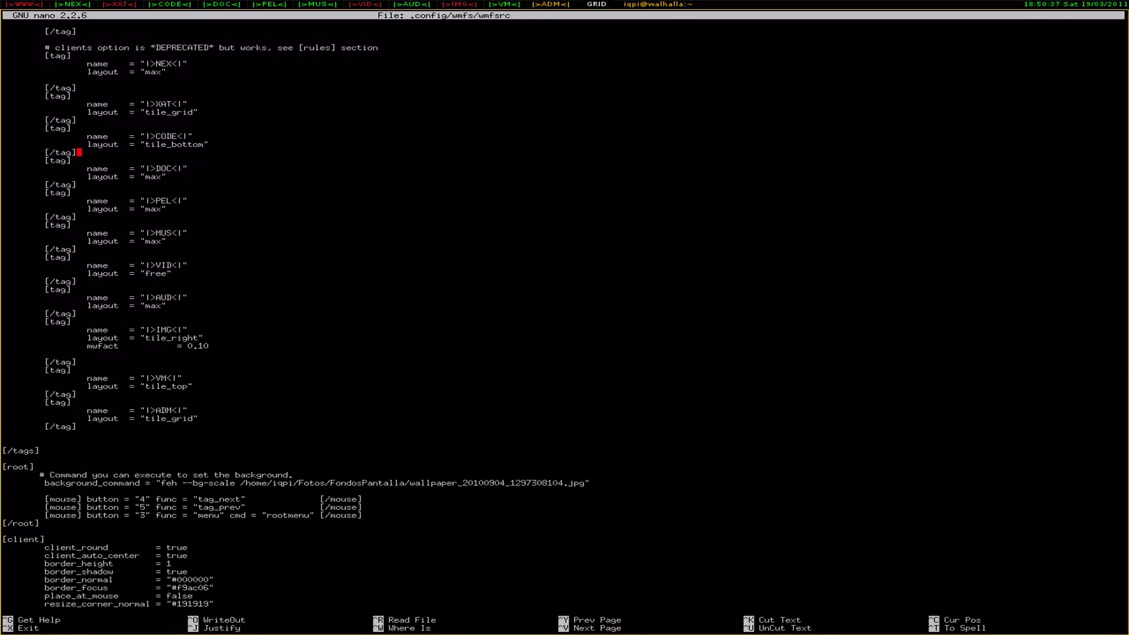
pyautogui.press('Up')
pyautogui.press('Up')
pyautogui.press('Up')
pyautogui.press('Up')
pyautogui.press('Up')
pyautogui.press('Up')
pyautogui.press('Up')
pyautogui.press('Up')
pyautogui.press('Up')
pyautogui.press('Up')
pyautogui.press('Up')
pyautogui.press('Up')
pyautogui.press('Up')
pyautogui.press('Up')
pyautogui.press('Up')
pyautogui.press('Up')
pyautogui.press('Up')
pyautogui.press('Up')
pyautogui.press('Up')
pyautogui.press('Up')
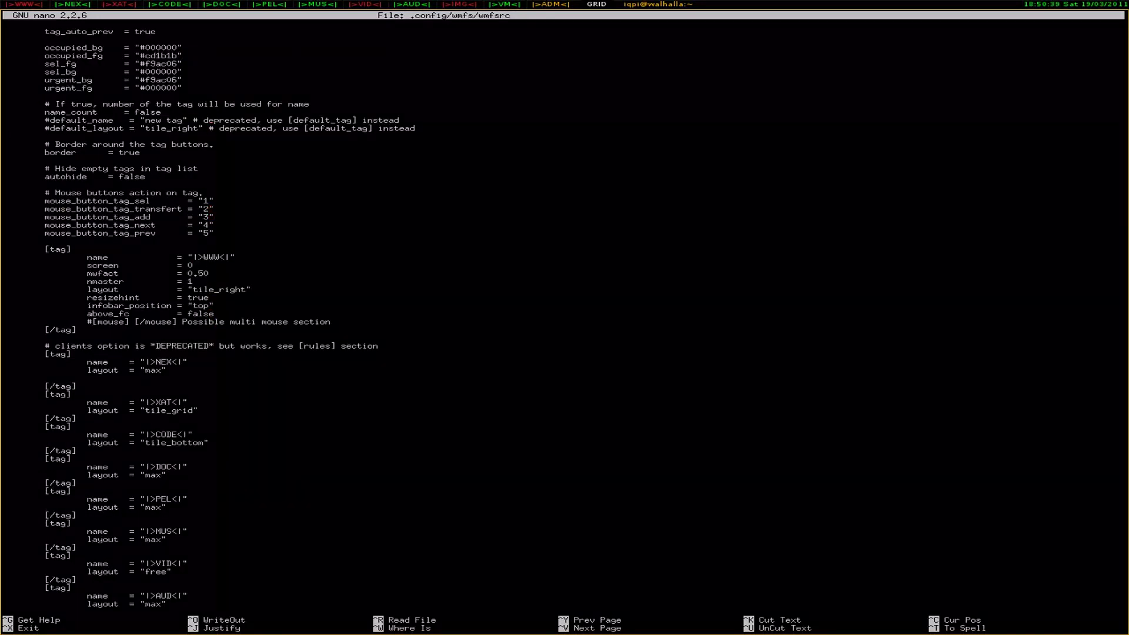